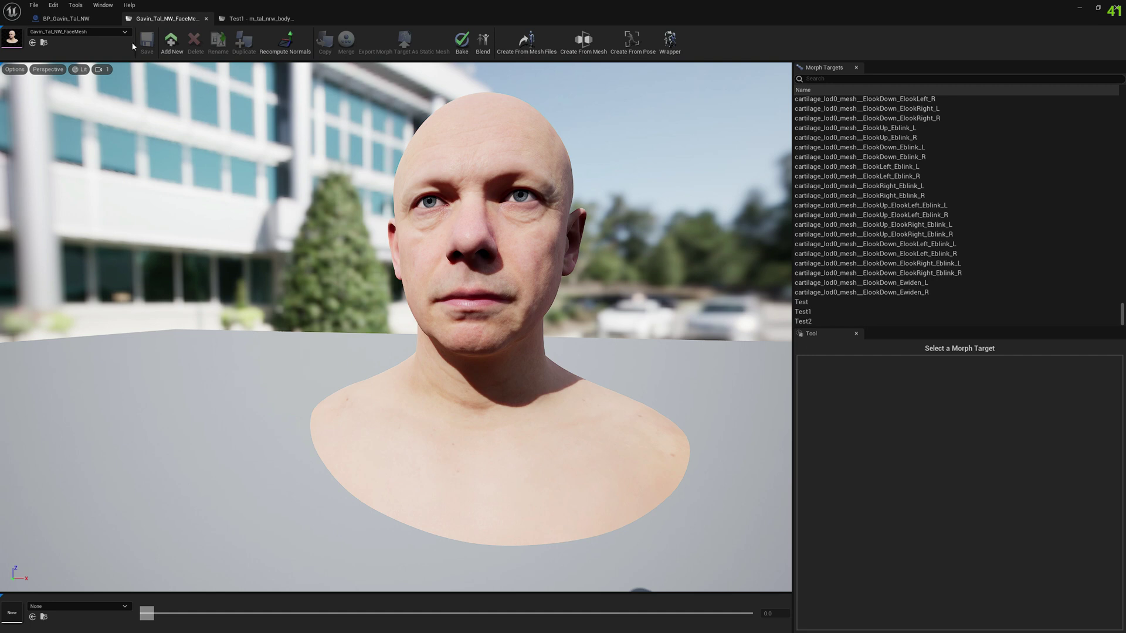
Open the reference skeletal mesh selection and choose m_tal_nrw_body as the Reference Skeletal Mesh.
click(76, 5)
click(77, 6)
click(79, 9)
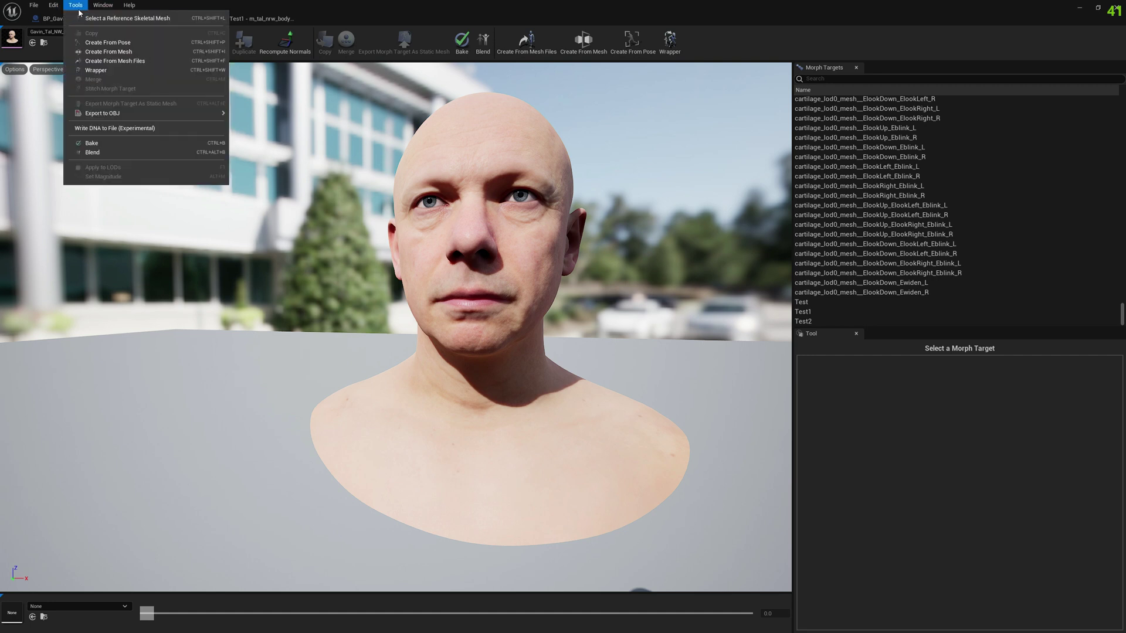
click(117, 18)
click(283, 56)
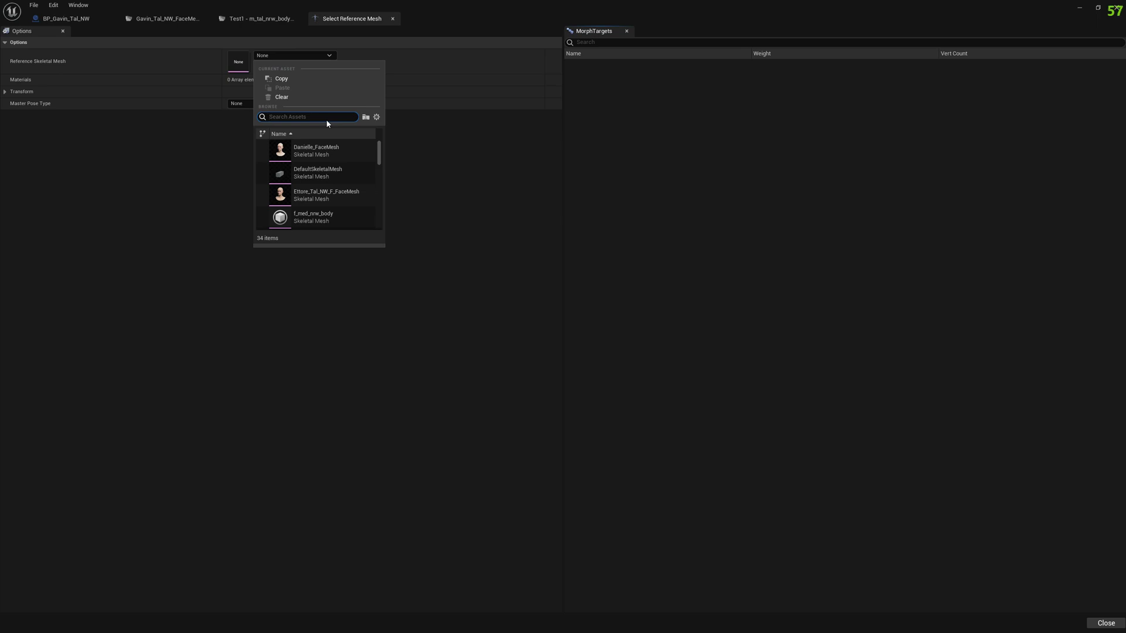
text(gav)
click(334, 218)
click(332, 217)
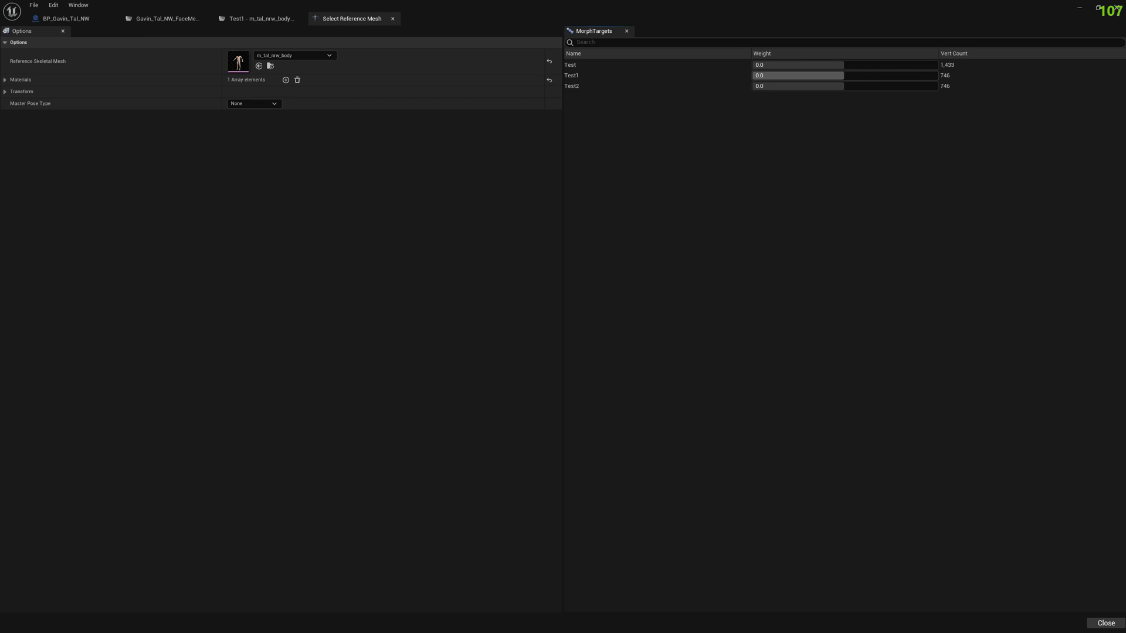
Set the reference body's Test1 morph weight to 1.0 and return to the face mesh to view the neck and chest.
drag(844, 75, 937, 75)
click(165, 18)
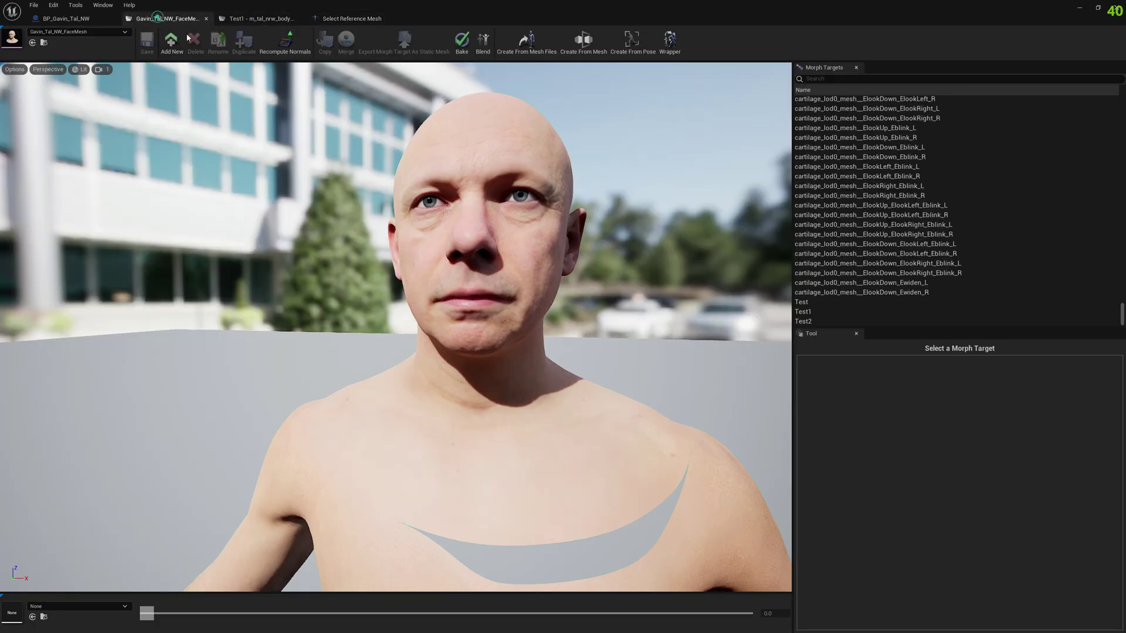
scroll(389, 466, up, 3)
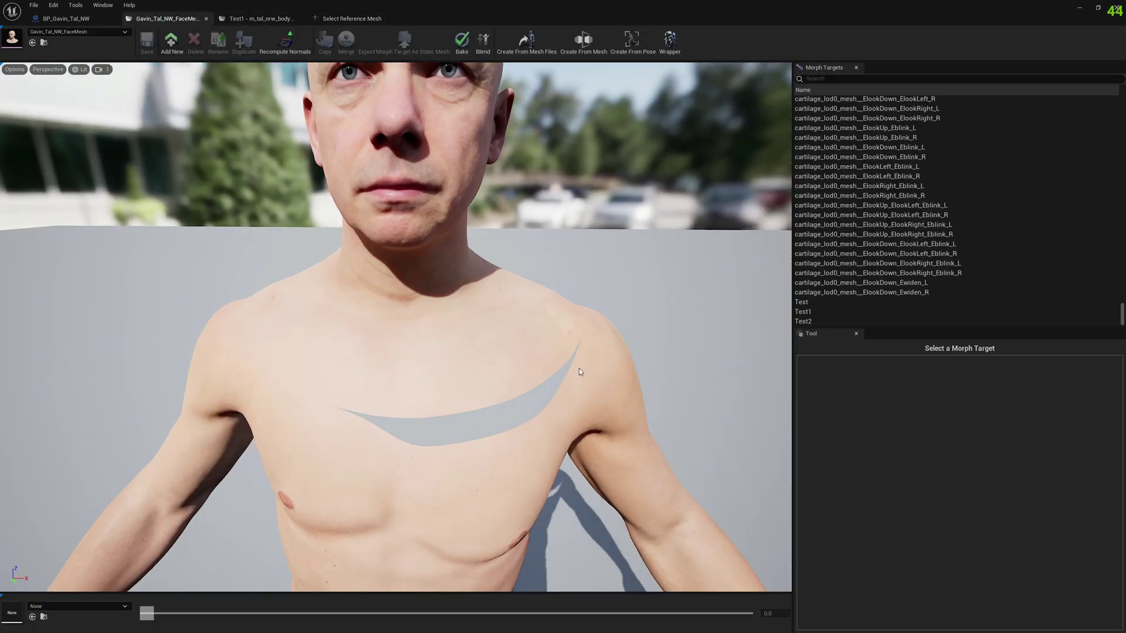
Open the Test1 morph target on the face mesh and check the reference body's settings.
click(820, 311)
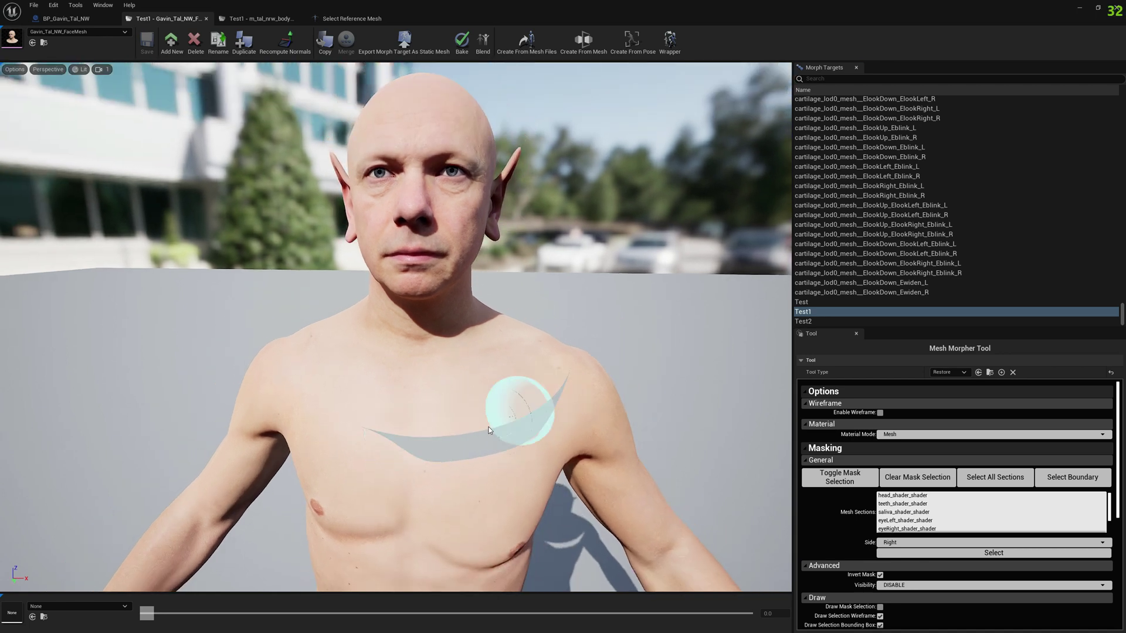
right_click(815, 315)
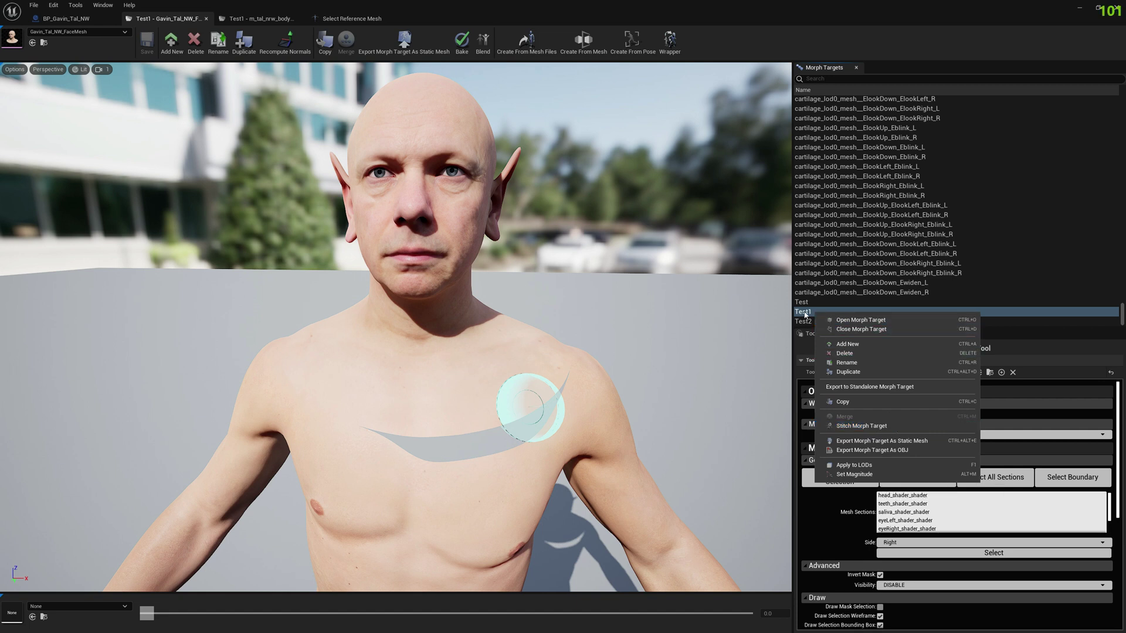
click(338, 21)
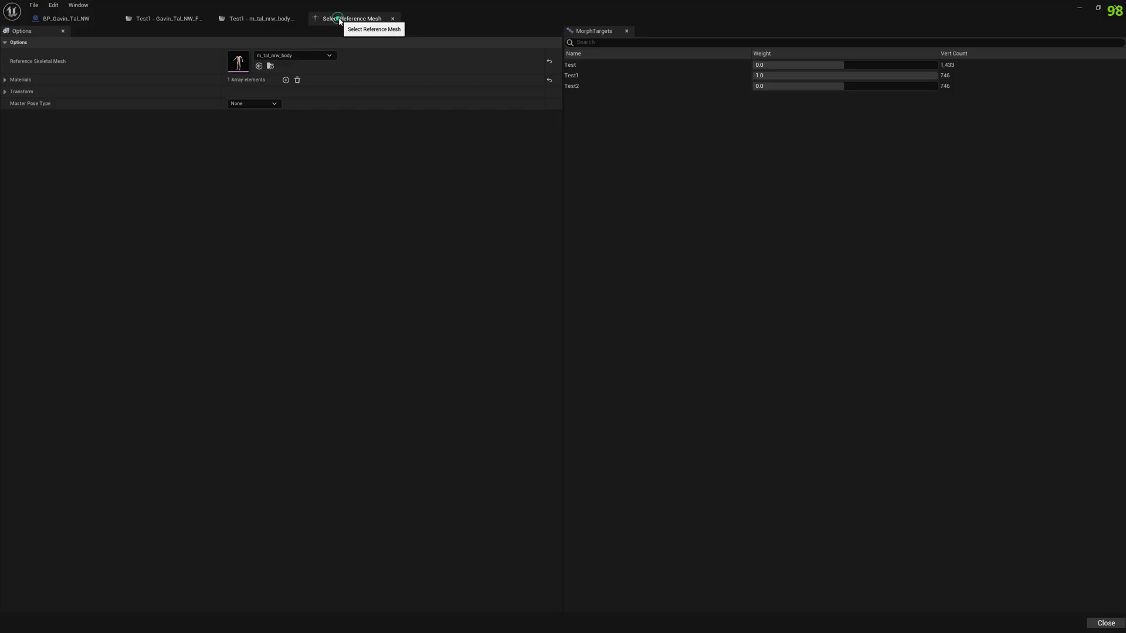
click(199, 21)
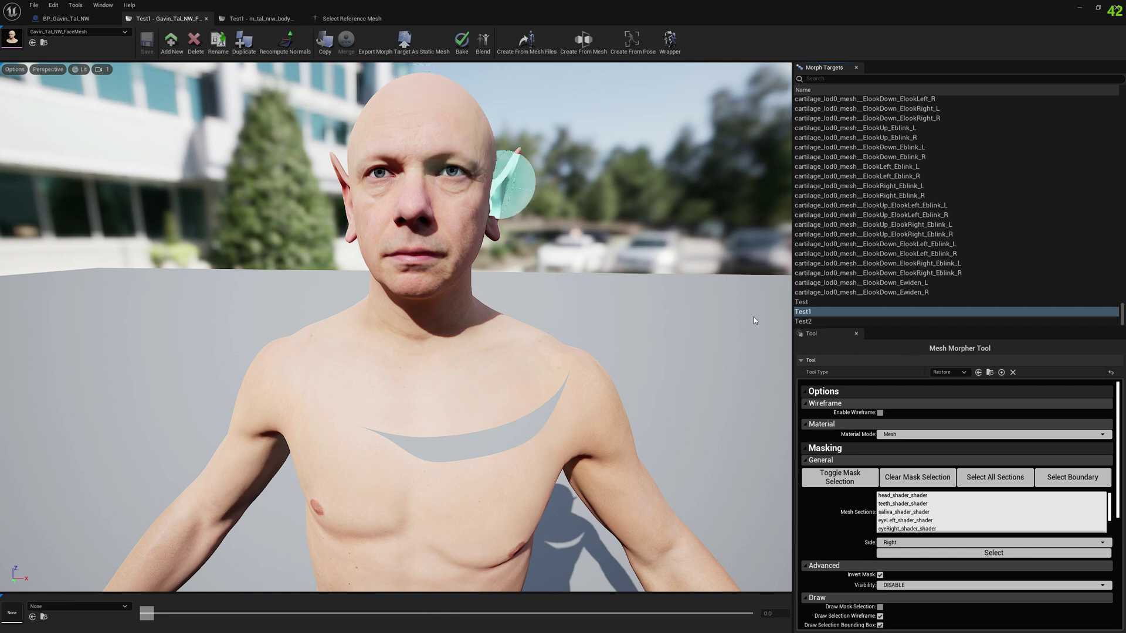
Stitch the Test1 morph target with a Vertex Threshold of 3.0, overwriting Test1 in the body mesh.
right_click(822, 314)
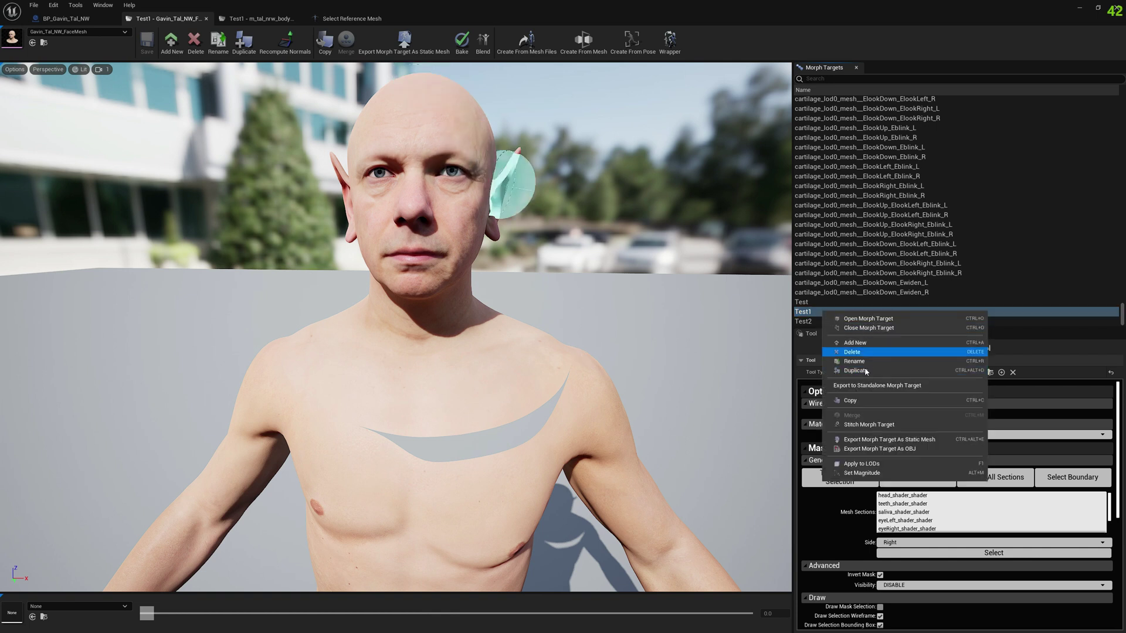
click(869, 425)
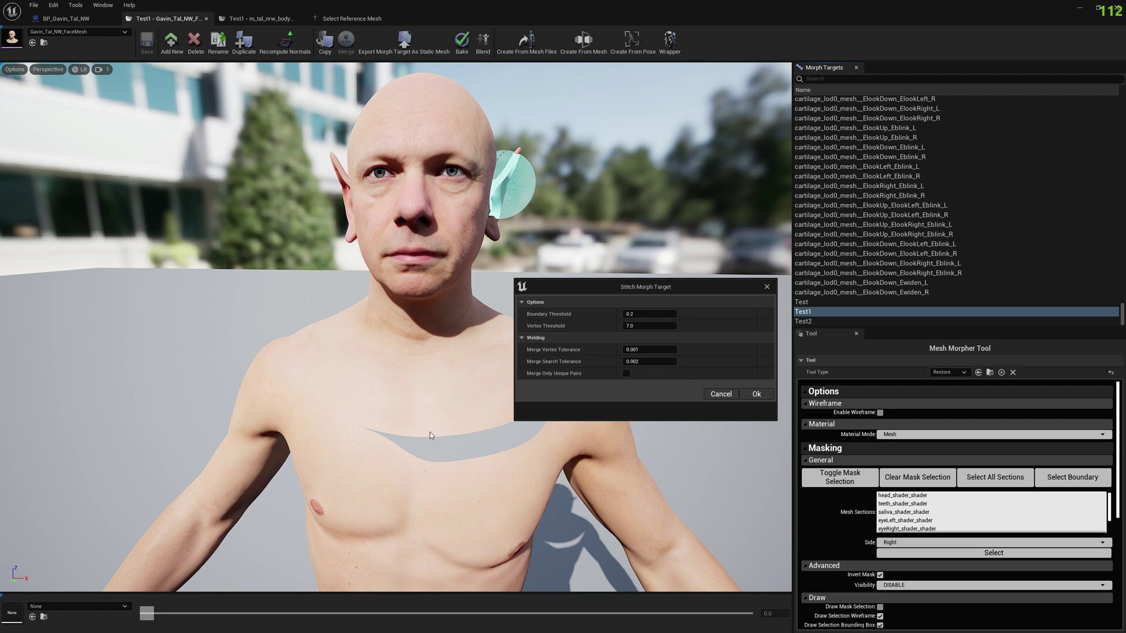
click(642, 326)
text(3)
click(574, 405)
click(758, 395)
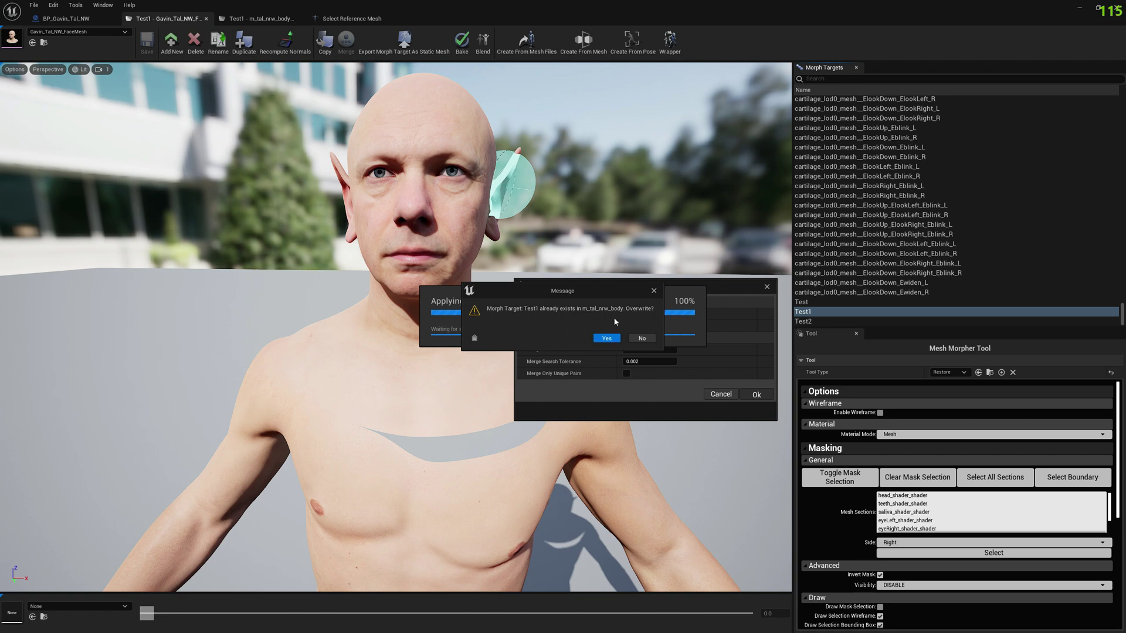
click(604, 339)
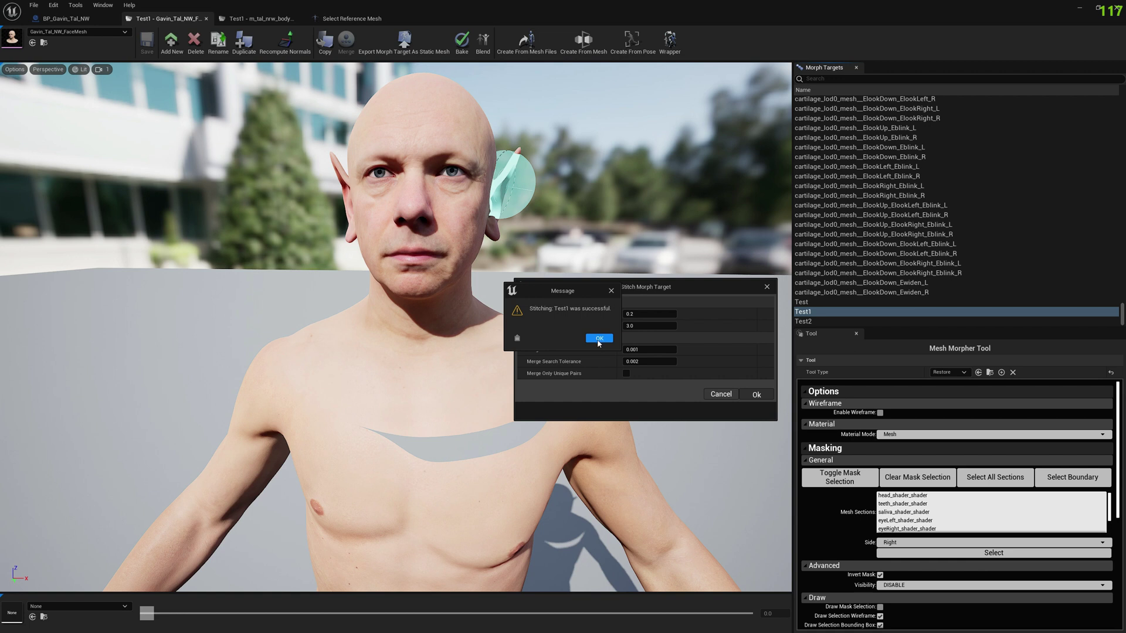
click(598, 339)
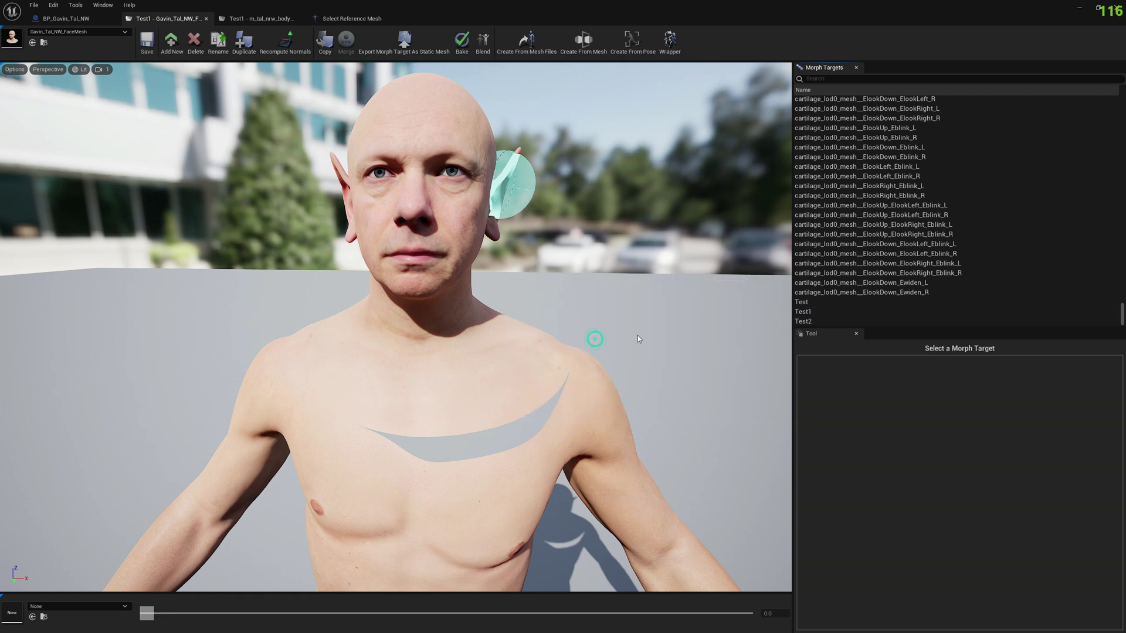
Reopen the Test1 morph target and inspect the chest seam between face and body meshes from the side and front.
click(817, 313)
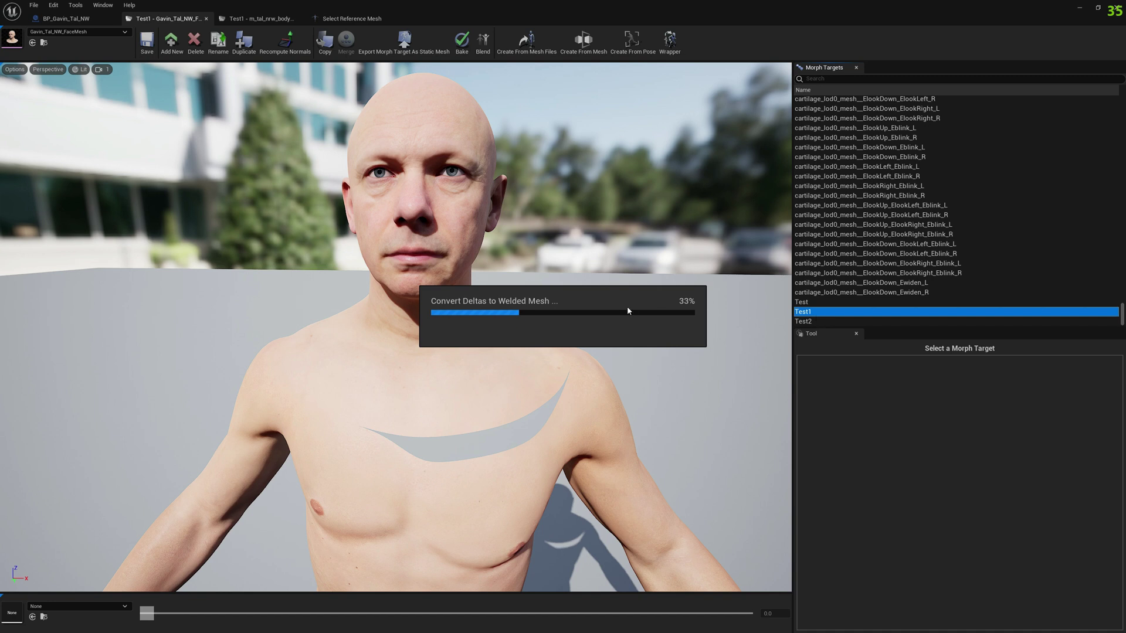
key(w)
mouse_move(583, 378)
right_down()
mouse_move(557, 404)
mouse_move(451, 384)
right_up()
key(d)
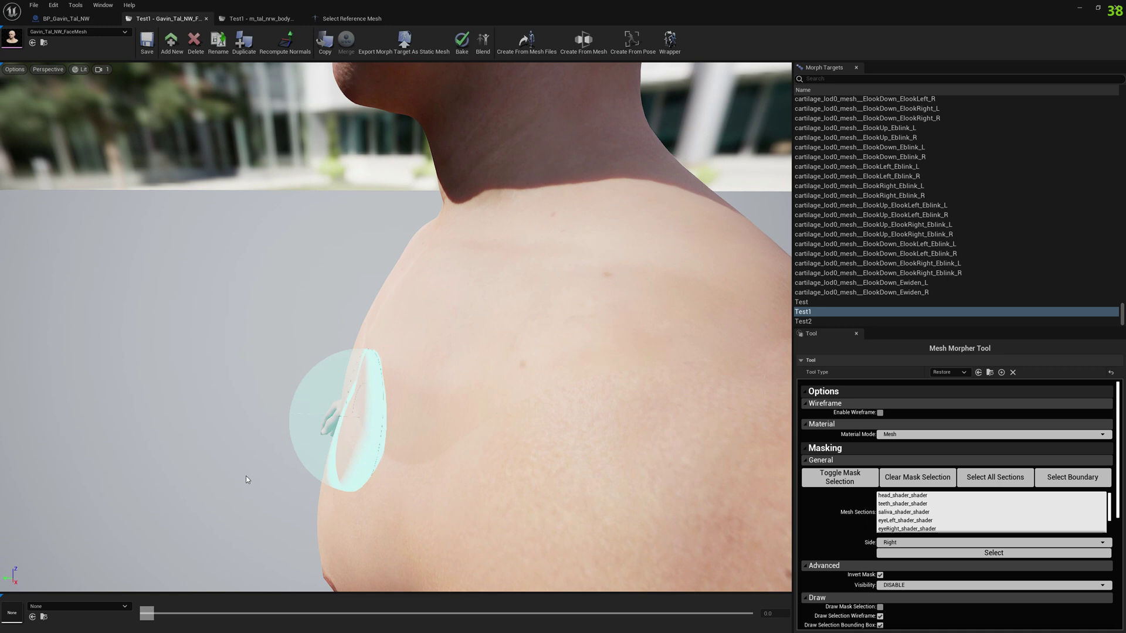
alt+drag(246, 480, 327, 451)
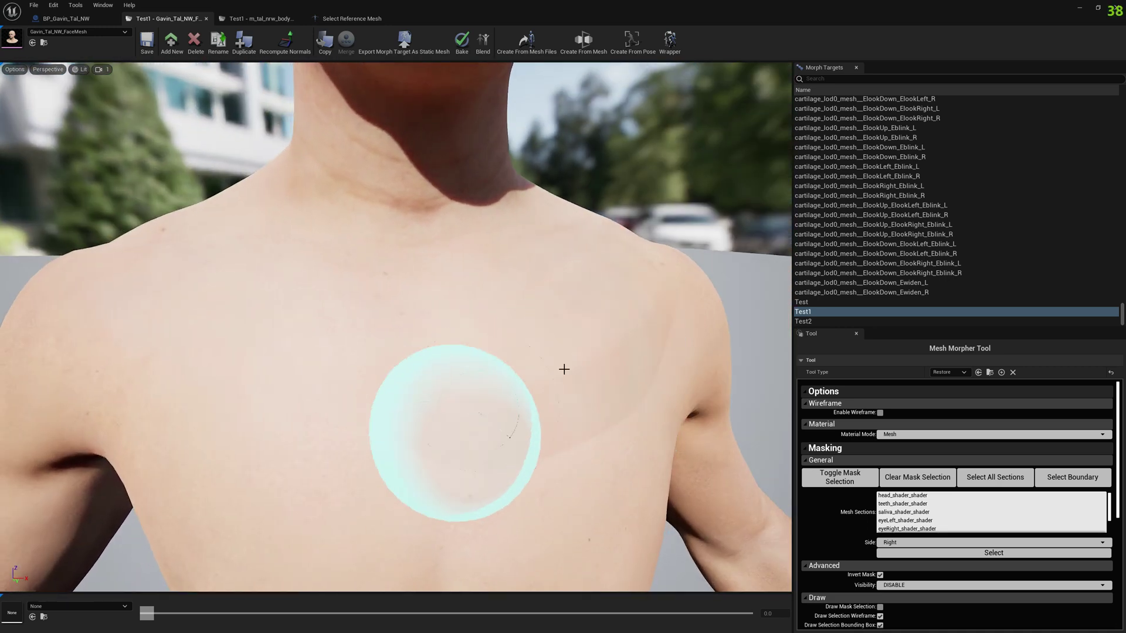
mouse_move(588, 377)
alt+mouse_down()
mouse_move(727, 352)
mouse_move(604, 352)
alt+mouse_up()
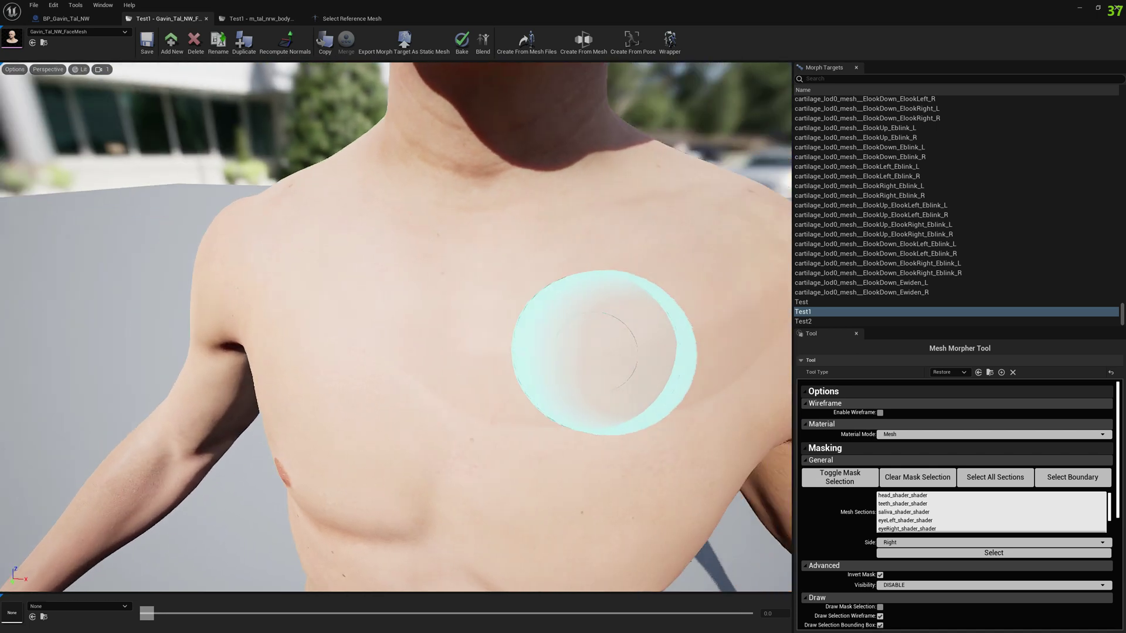
Select the face mesh boundary as the mask with the Smooth tool active and save the Test1 morph target.
click(948, 372)
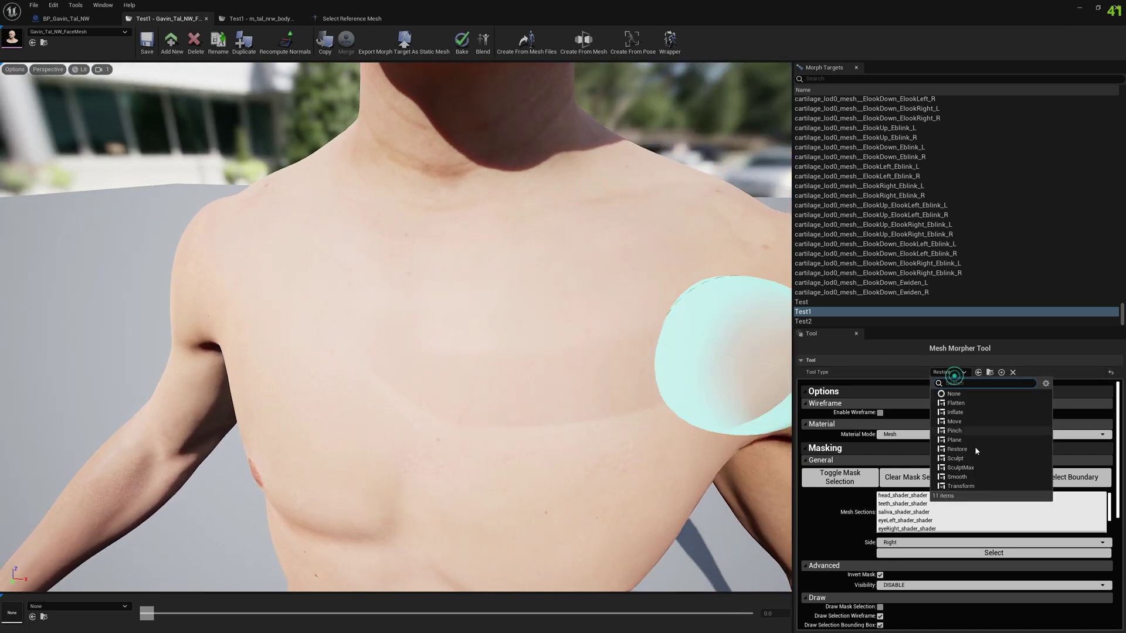
click(961, 476)
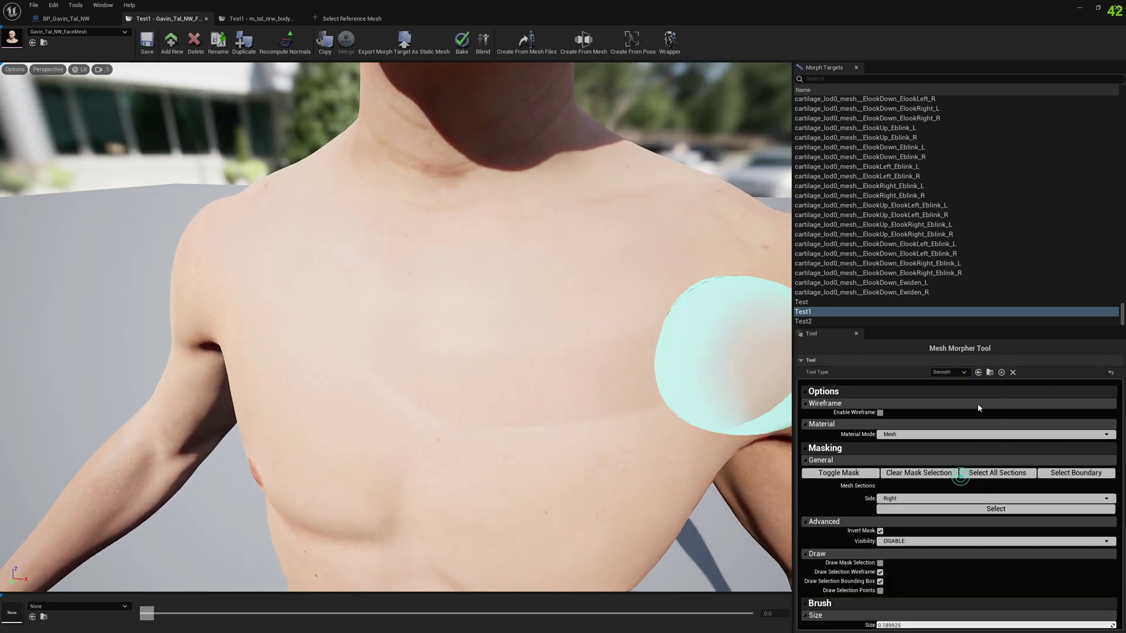
click(1074, 486)
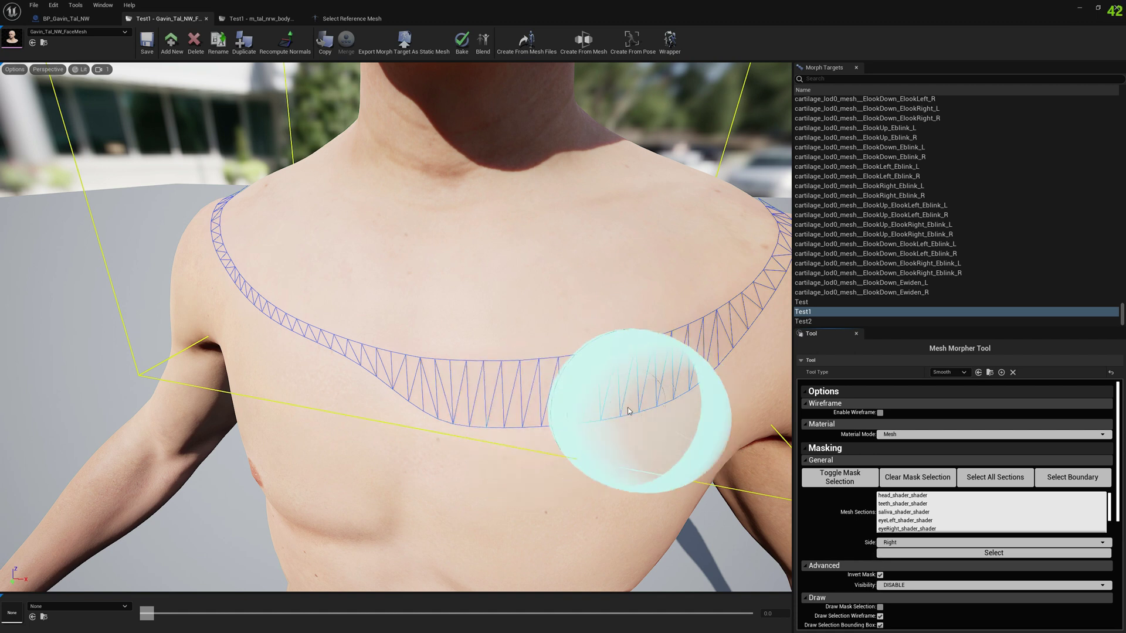
alt+drag(638, 410, 580, 429)
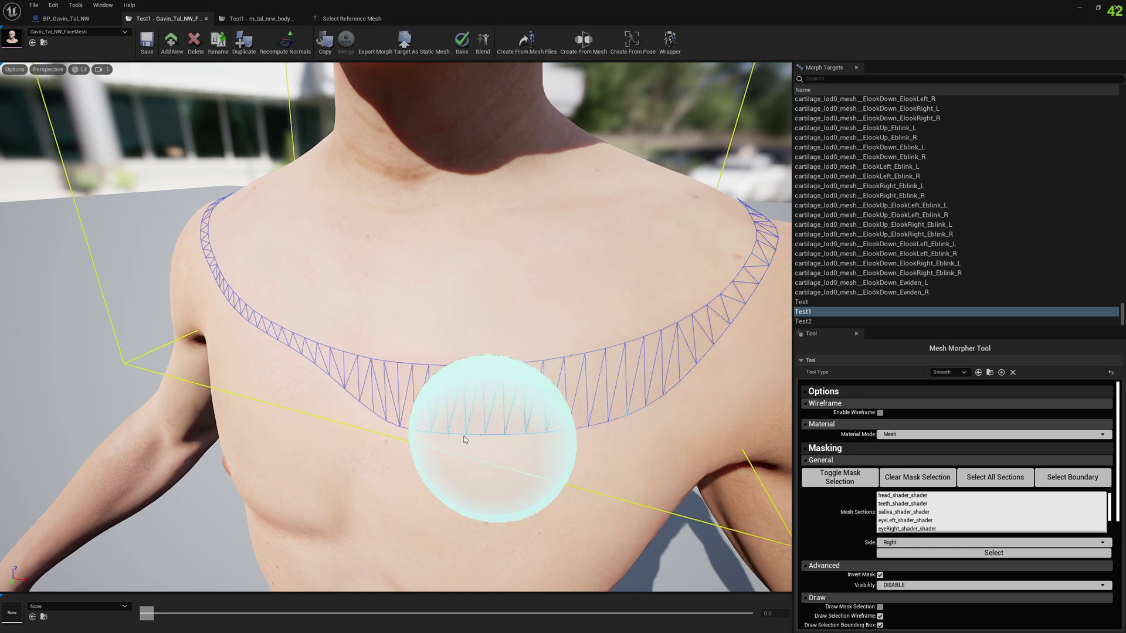
mouse_move(470, 370)
mouse_down()
mouse_move(530, 371)
mouse_move(490, 412)
mouse_move(361, 346)
mouse_move(645, 327)
mouse_move(653, 270)
mouse_move(630, 277)
mouse_move(705, 230)
mouse_move(686, 258)
mouse_move(487, 340)
mouse_move(557, 395)
mouse_move(690, 321)
mouse_move(731, 269)
mouse_move(510, 364)
mouse_move(350, 396)
mouse_move(652, 288)
mouse_move(659, 300)
mouse_move(459, 358)
mouse_up()
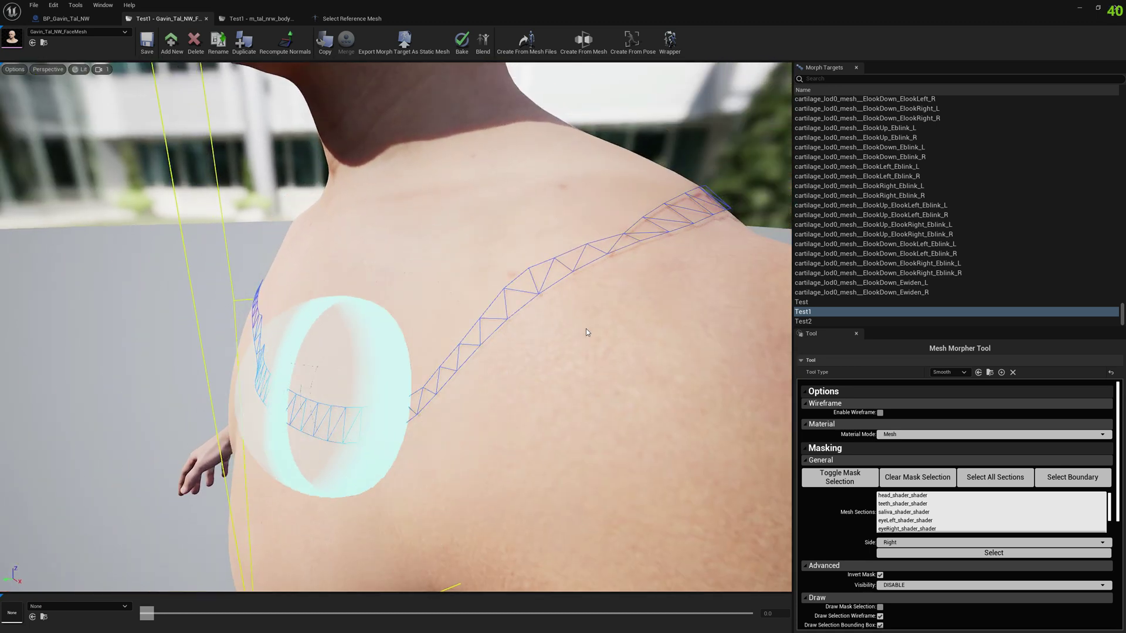
click(146, 42)
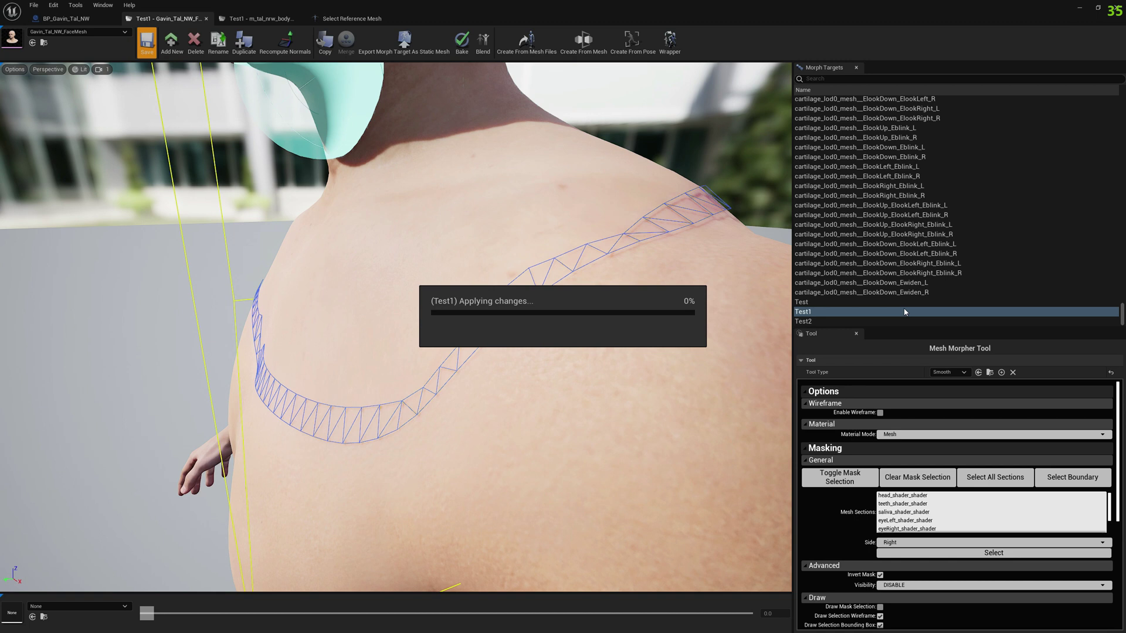
In BP_Gavin_Tal_NW, set the Morph Target Name of the Body and Face Set Morph Target nodes to Test1 and compile.
click(61, 18)
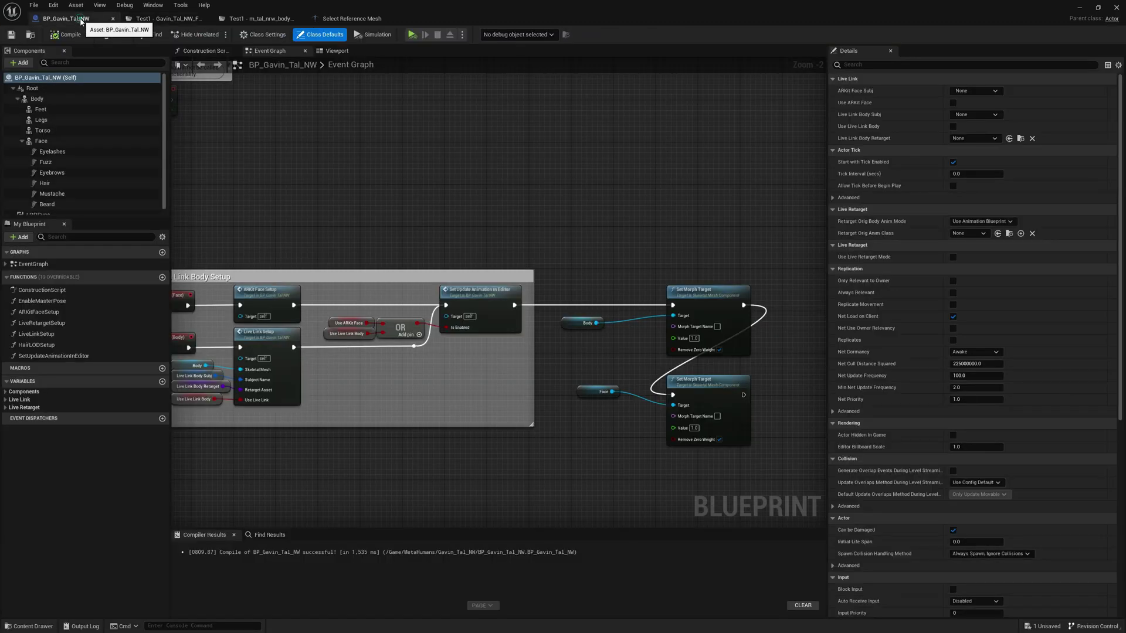
click(719, 328)
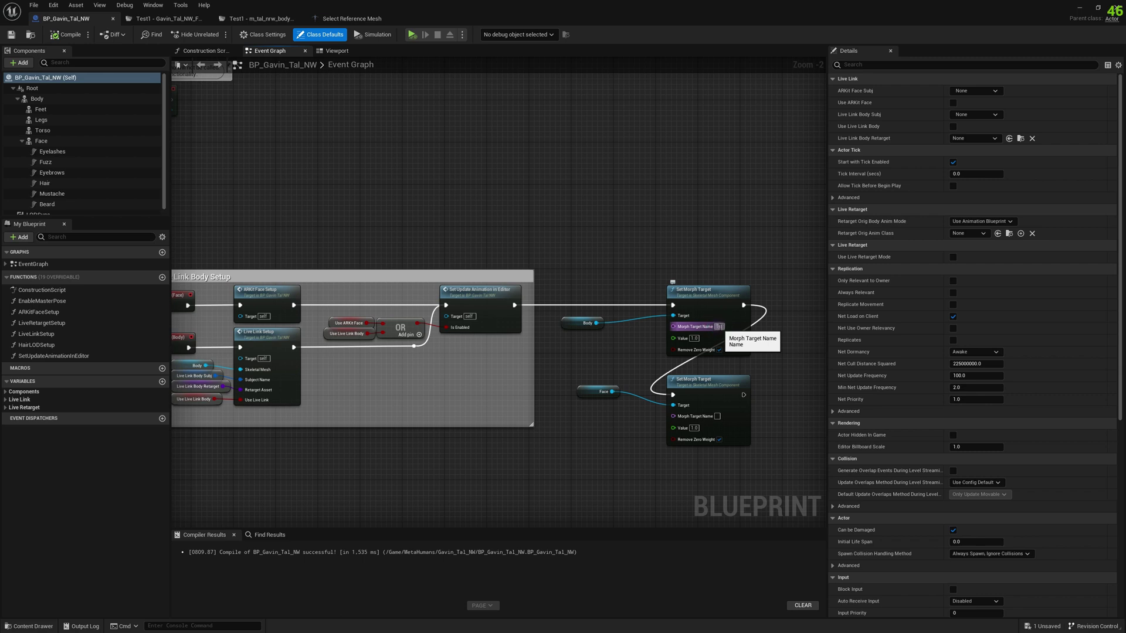
text(Test1)
key(Return)
click(718, 416)
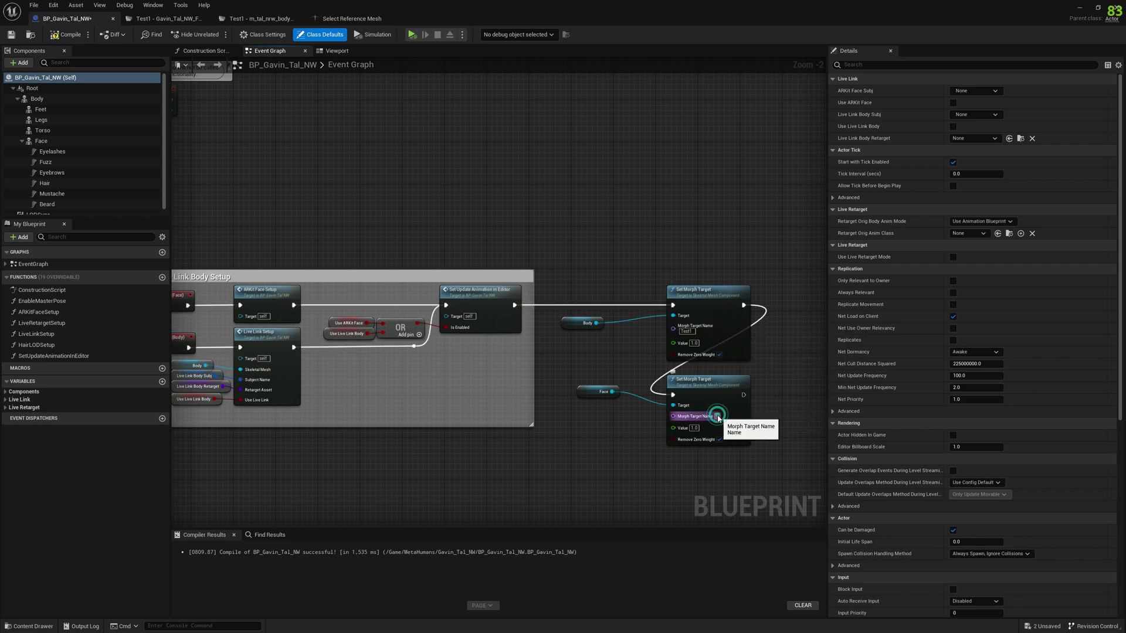
text(Test1)
key(Return)
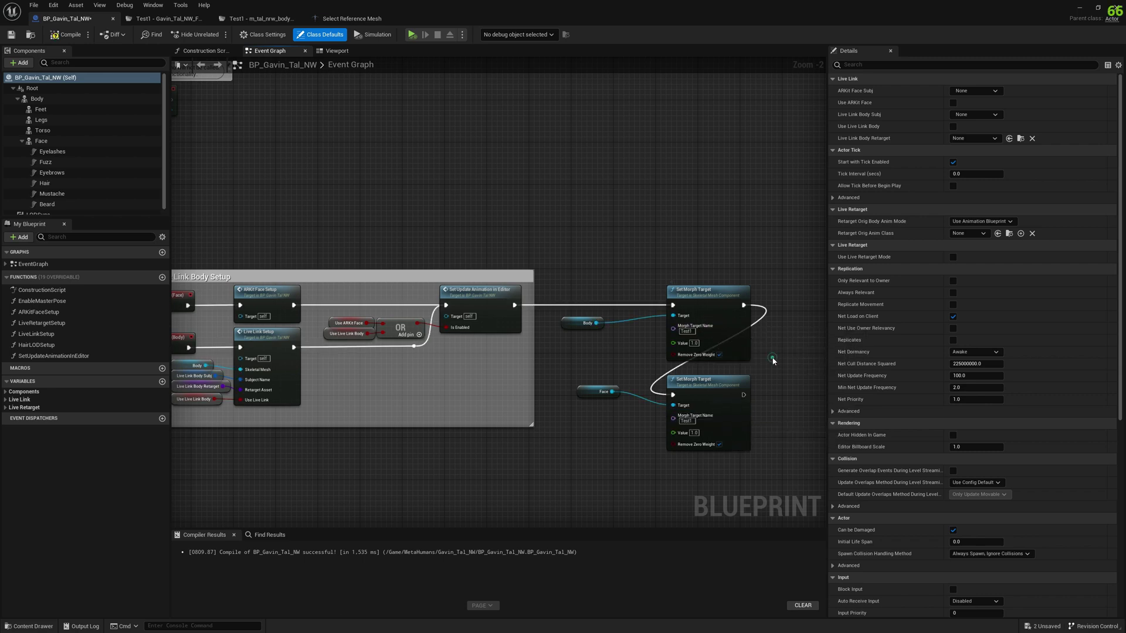
click(53, 36)
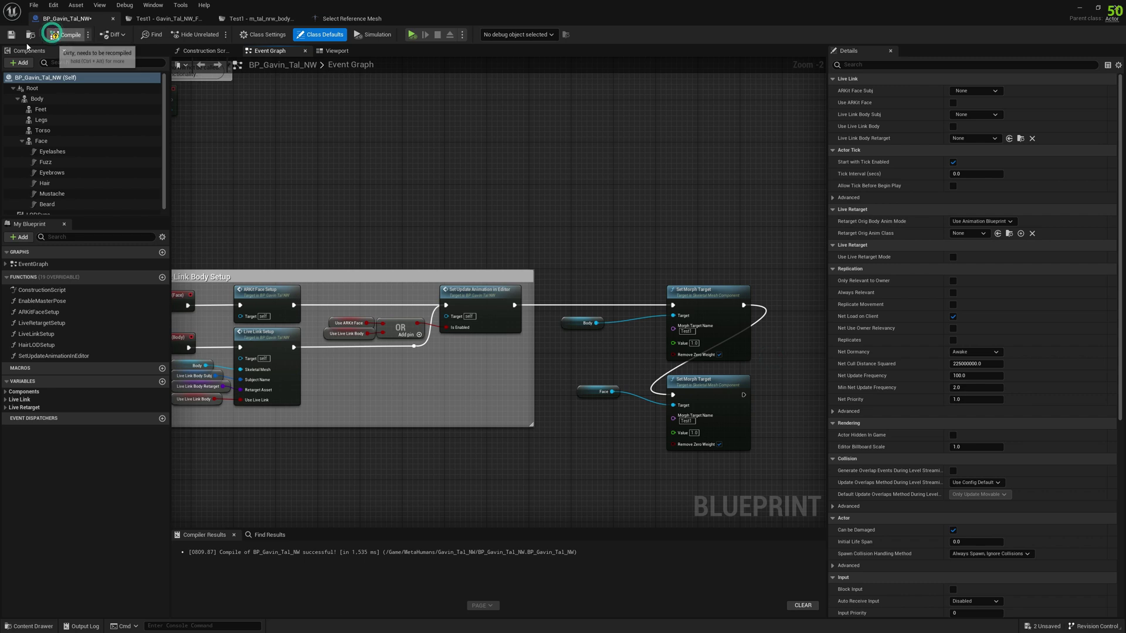
Examine the stitched seam across the character's chest and shoulders in the blueprint viewport from several angles.
click(200, 52)
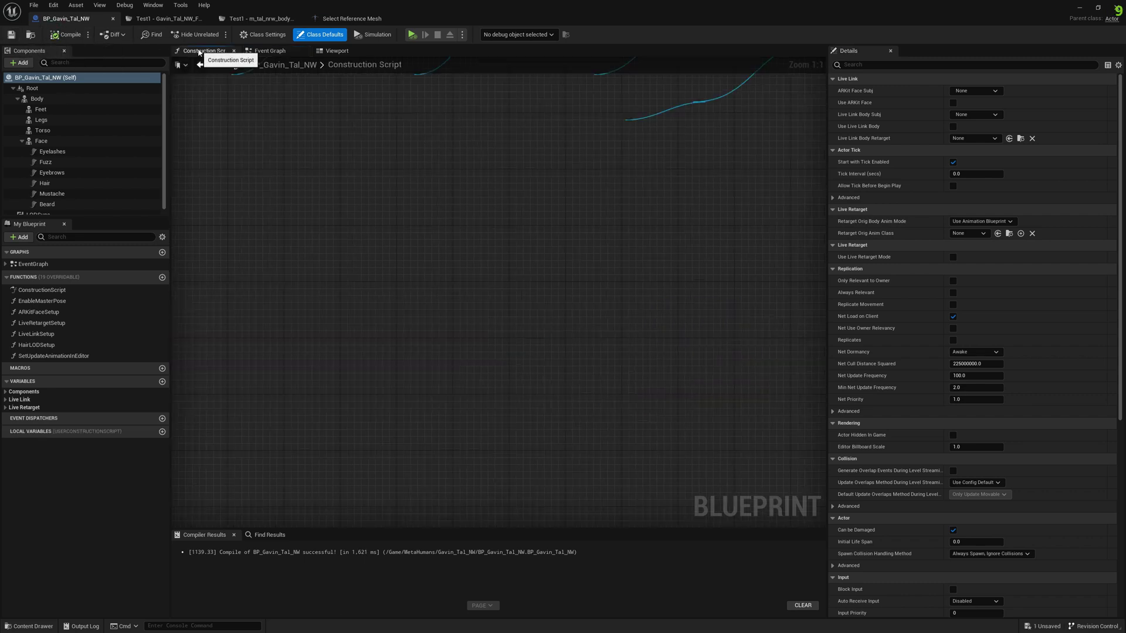
click(329, 51)
right_drag(523, 240, 475, 281)
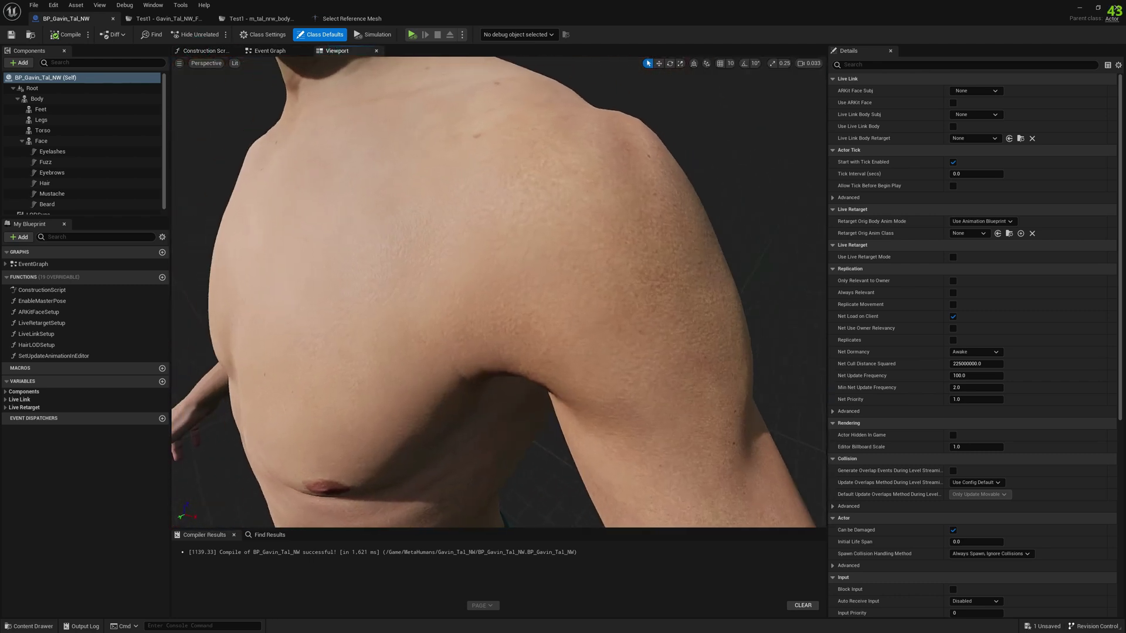
mouse_move(498, 363)
right_down()
mouse_move(545, 362)
mouse_move(506, 362)
right_up()
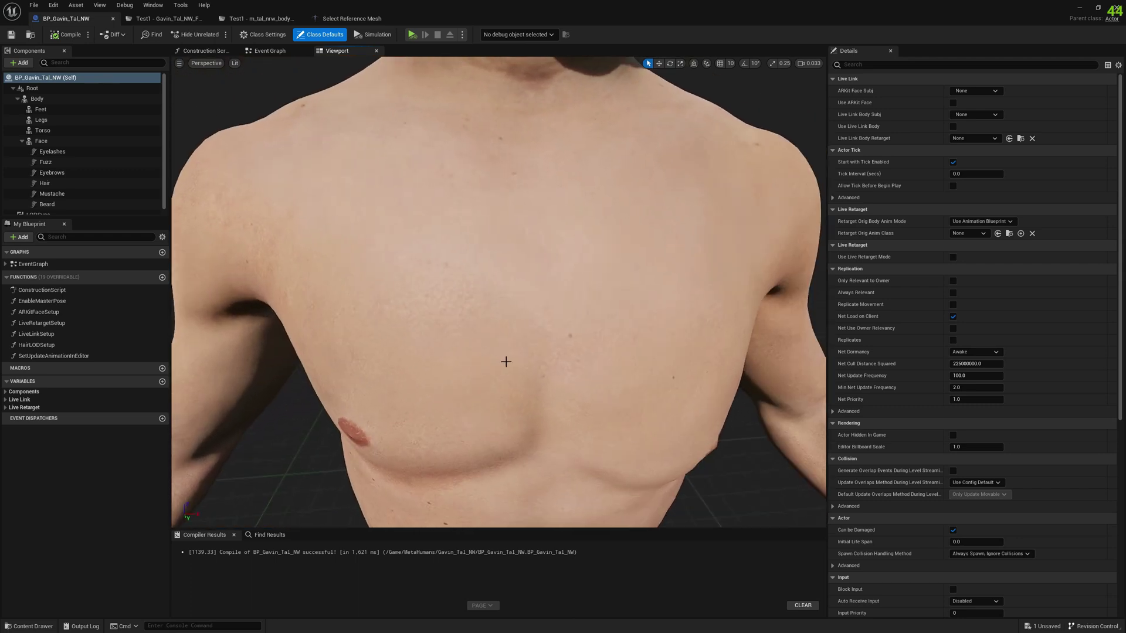
alt+drag(506, 362, 547, 326)
mouse_move(543, 246)
alt+mouse_down()
mouse_move(510, 244)
mouse_move(542, 241)
alt+mouse_up()
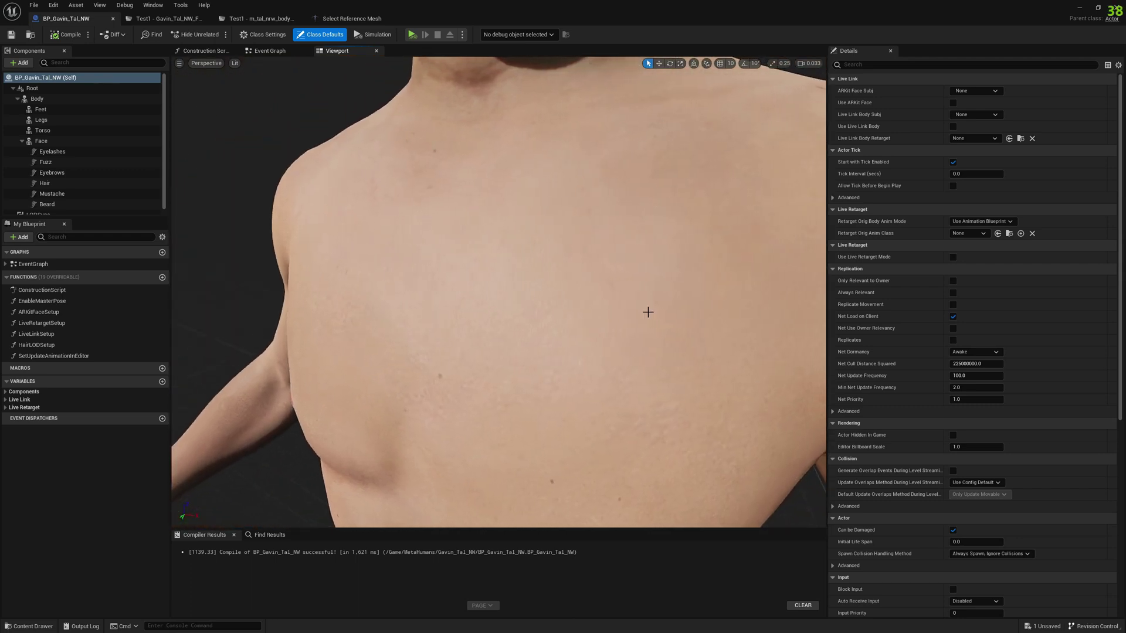
right_drag(580, 364, 427, 262)
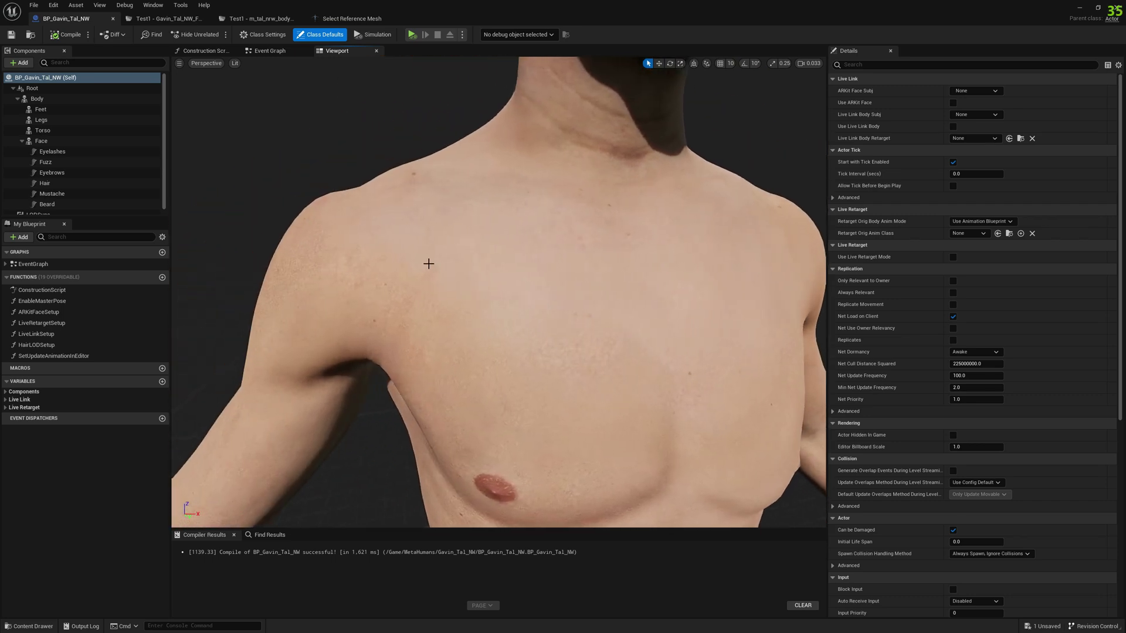
right_drag(727, 285, 734, 429)
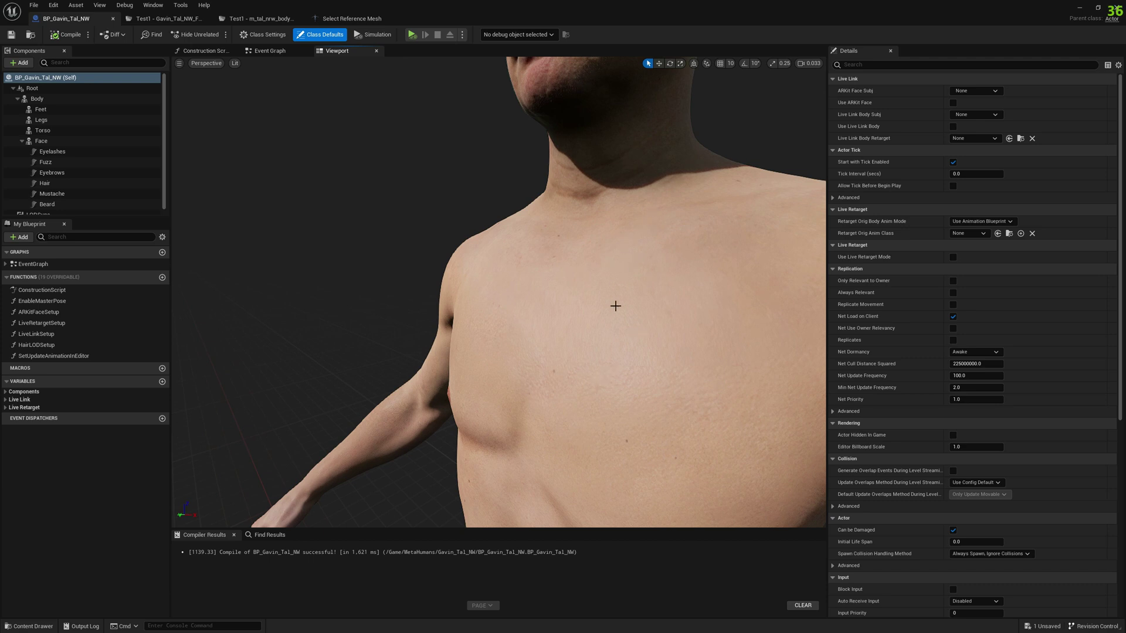
Select the Body component in the viewport and rotate it about -112° around the vertical Z axis.
alt+drag(614, 233, 962, 235)
right_drag(642, 234, 516, 295)
click(516, 294)
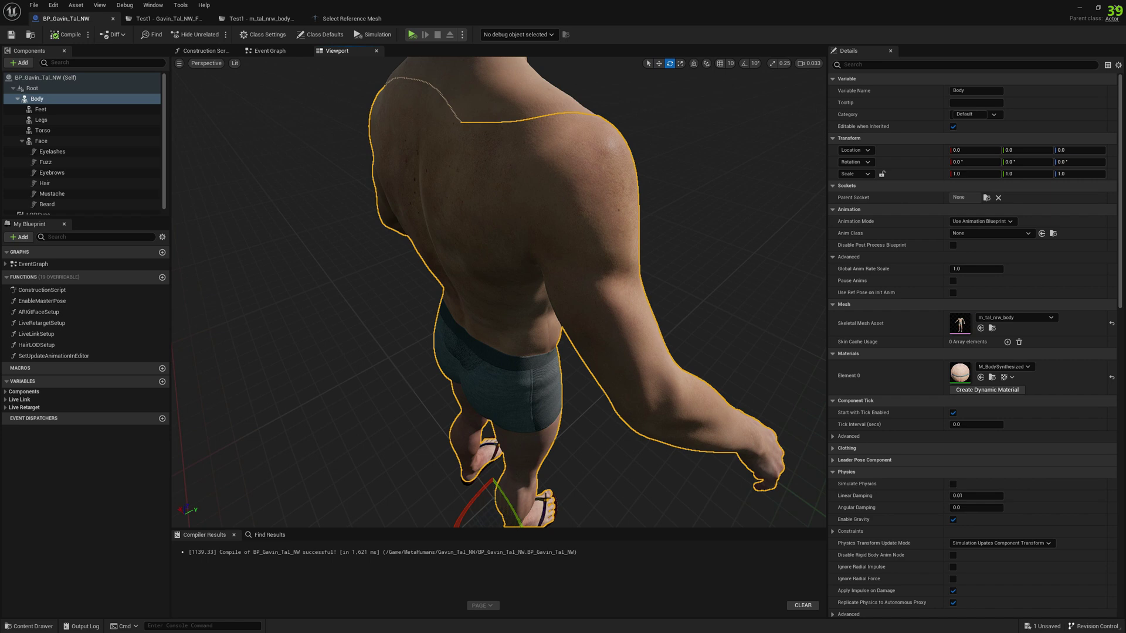
right_drag(547, 498, 544, 542)
drag(507, 443, 433, 463)
right_drag(434, 463, 463, 460)
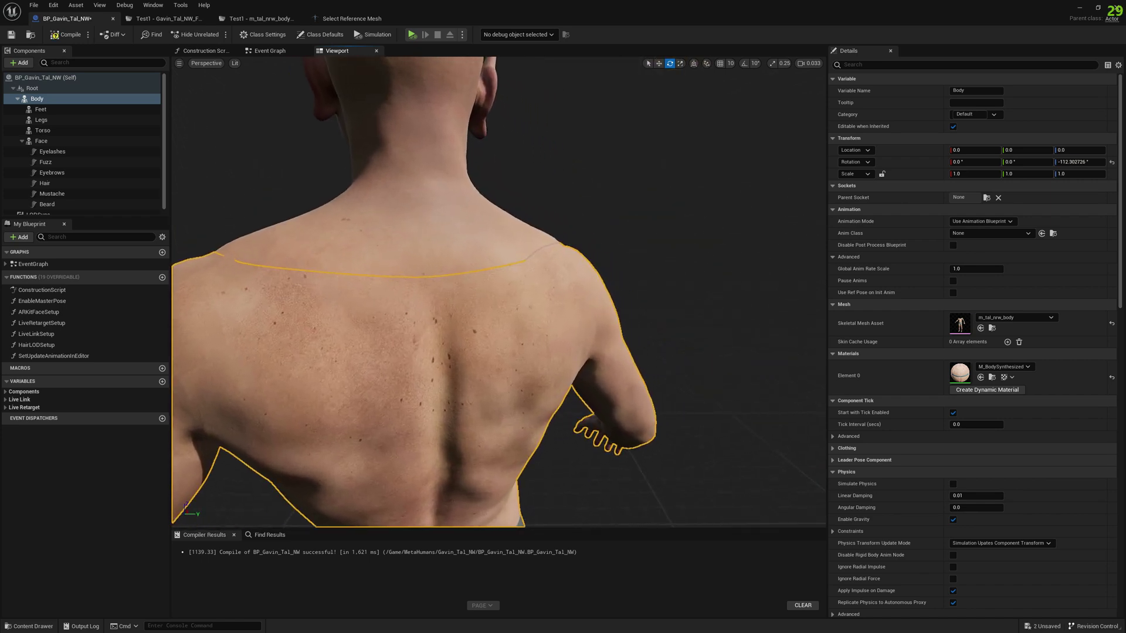
Select the Feet component to clear the body outline and examine the seam across the upper back, shoulder and chest.
click(40, 110)
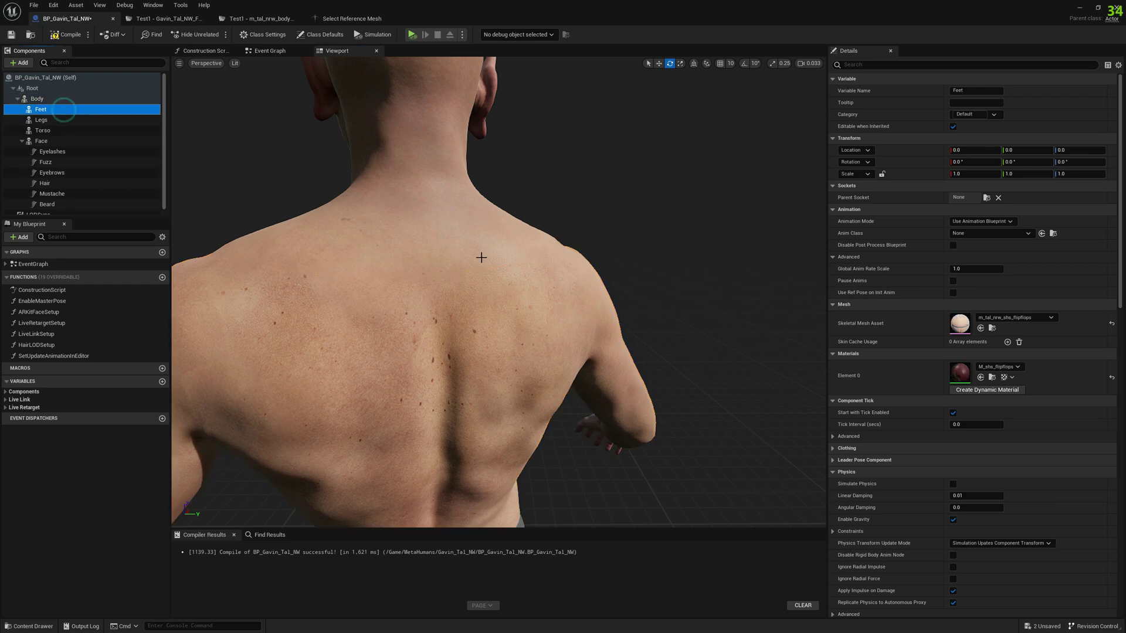
mouse_move(513, 258)
right_down()
mouse_move(475, 258)
mouse_move(514, 258)
right_up()
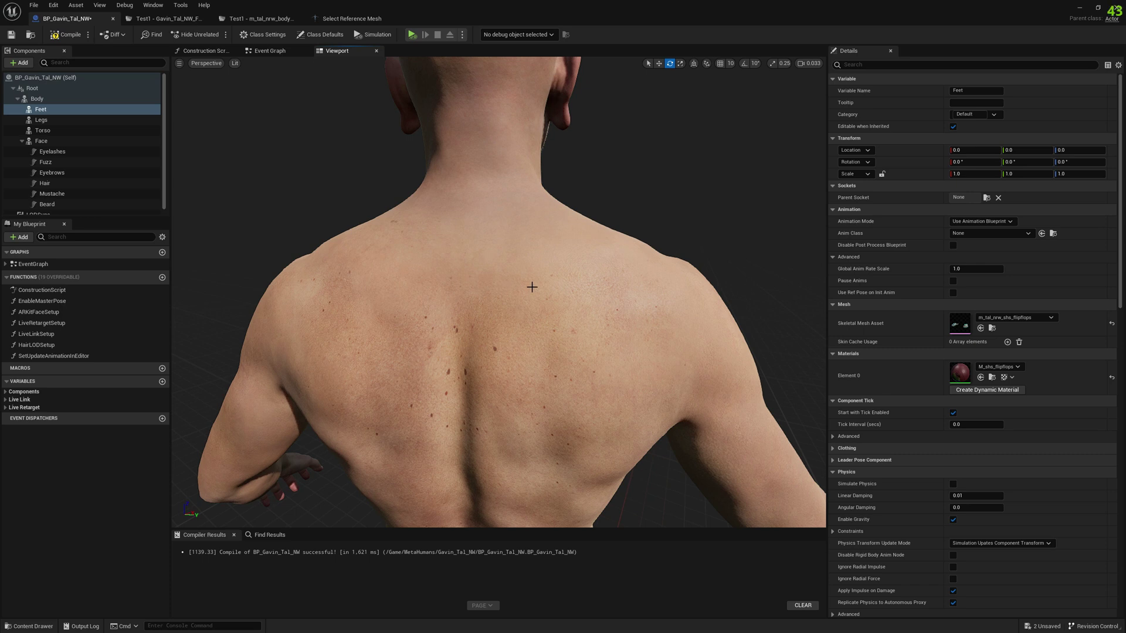
drag(531, 287, 516, 262)
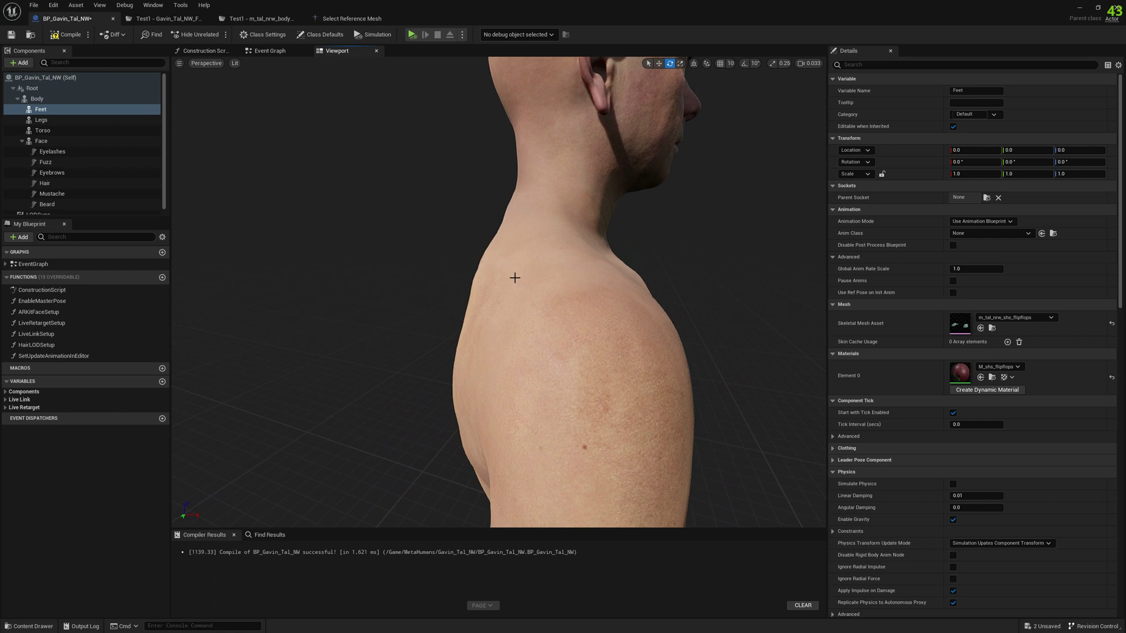
mouse_move(601, 372)
mouse_down()
mouse_move(575, 363)
mouse_move(587, 364)
mouse_up()
right_drag(586, 311, 572, 311)
mouse_move(573, 312)
mouse_down()
mouse_move(557, 346)
mouse_move(579, 328)
mouse_up()
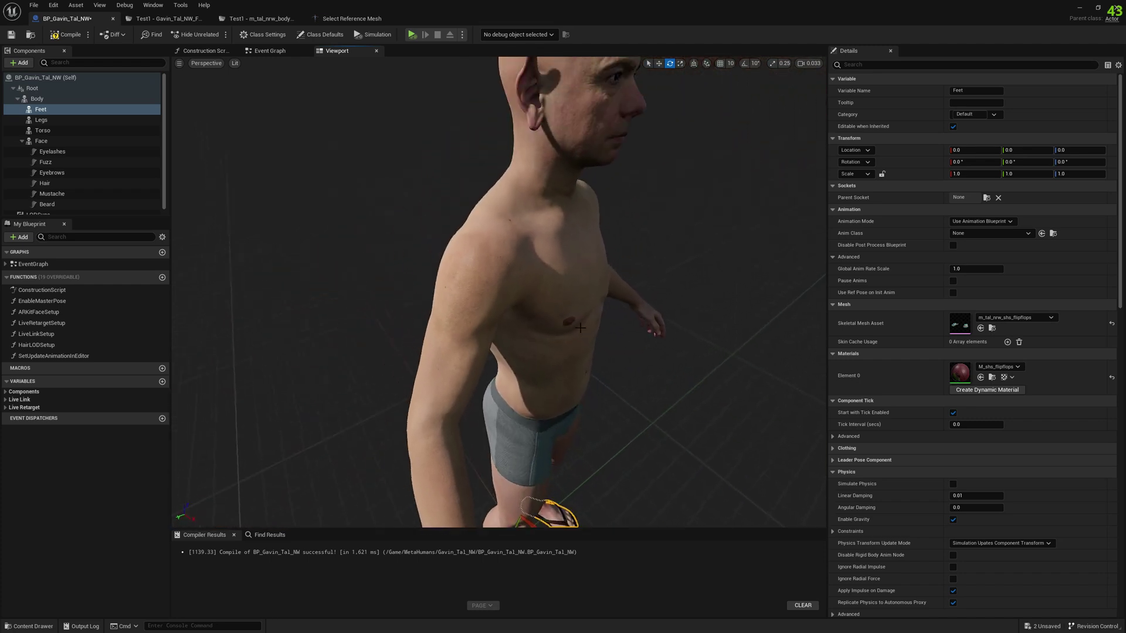